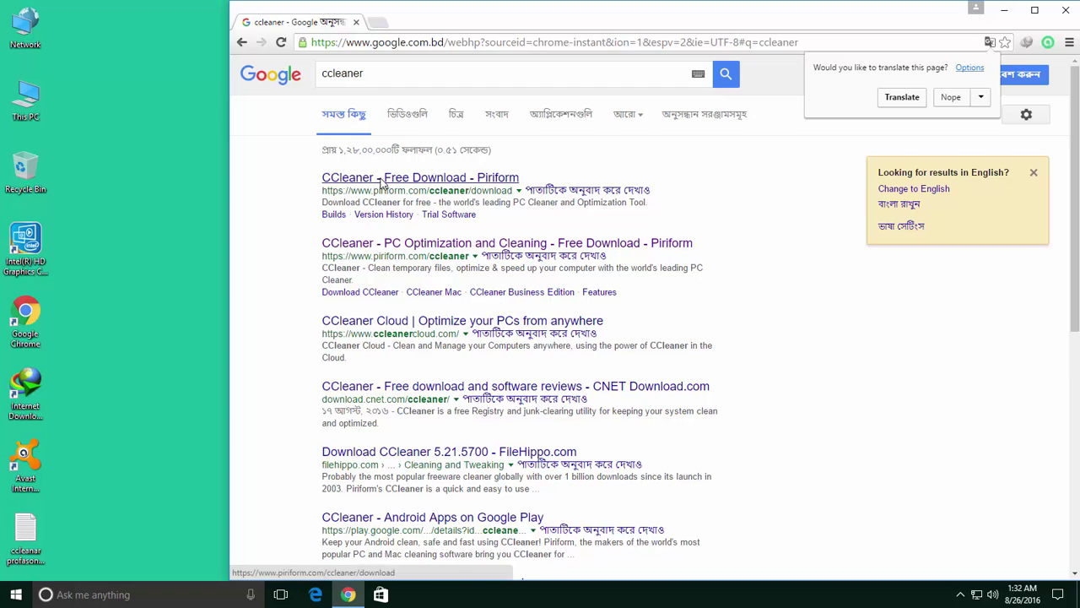
# Open Piriform's CCleaner free download page from the search results and review the edition comparison table.
pyautogui.click(381, 179)
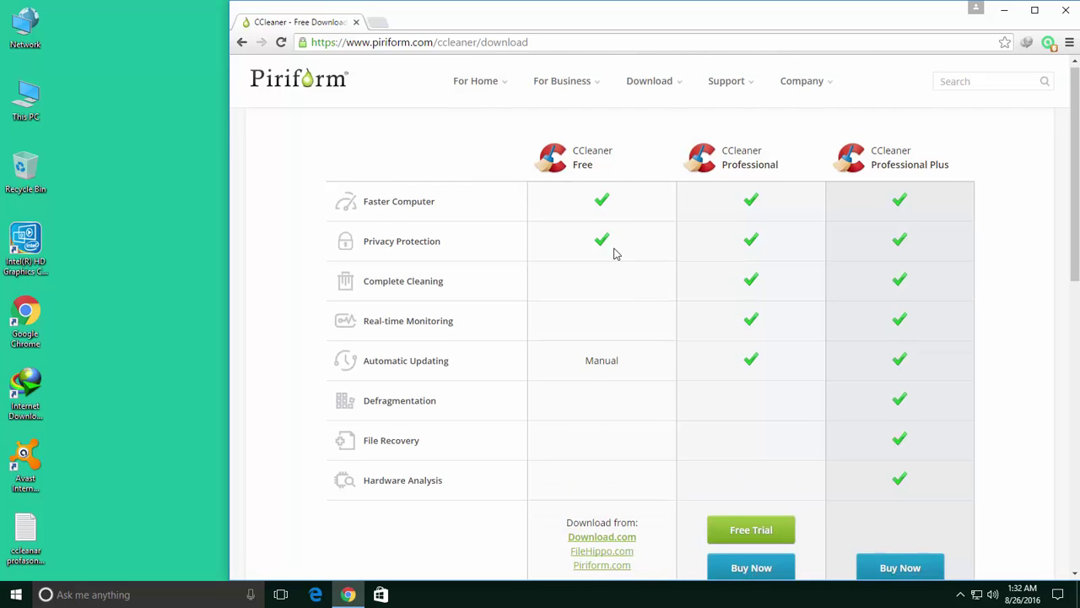
pyautogui.scroll(-3, 616, 253)
pyautogui.scroll(3, 610, 276)
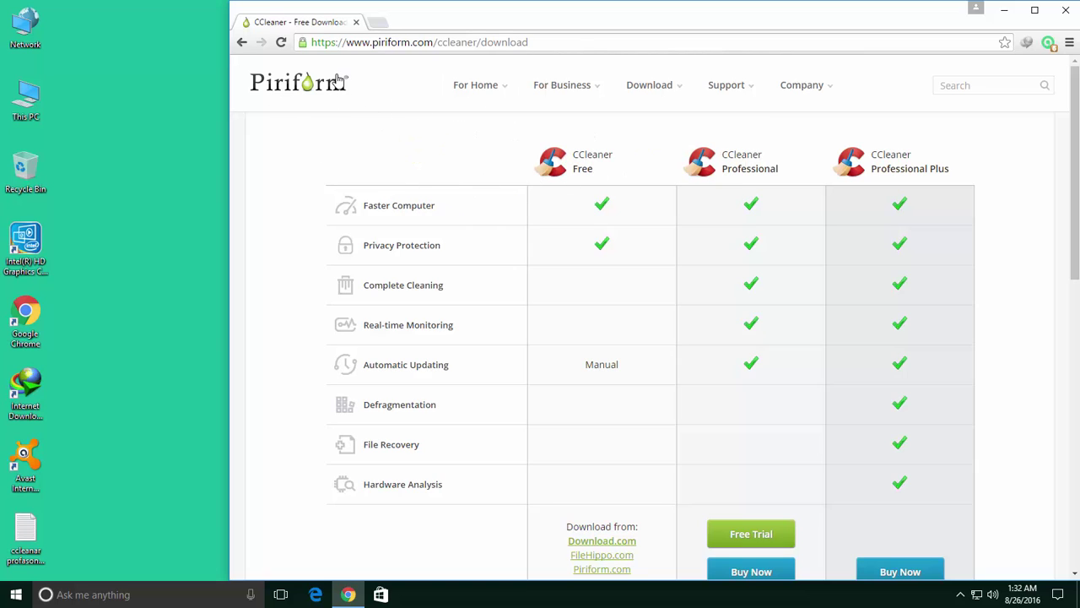
pyautogui.moveTo(510, 41); pyautogui.dragTo(311, 42)
pyautogui.moveTo(496, 120)
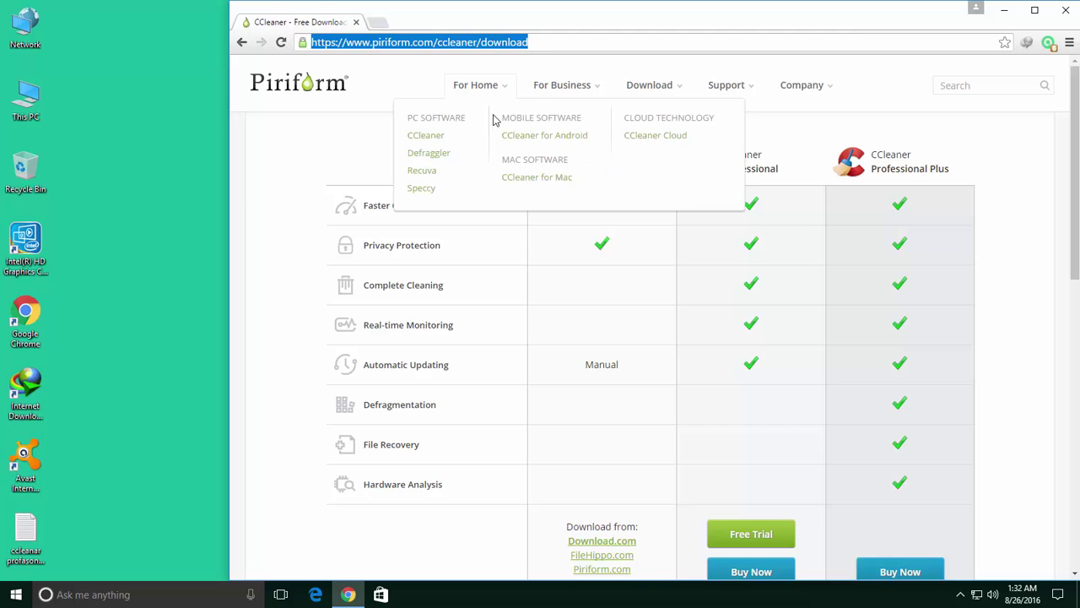
pyautogui.click(328, 175)
pyautogui.scroll(-2, 560, 223)
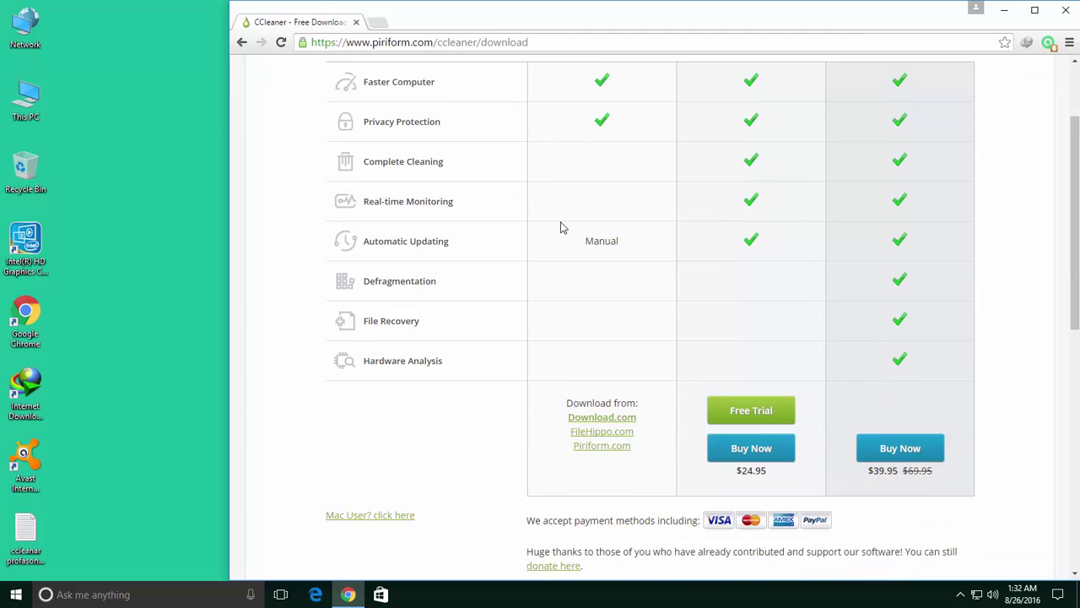
pyautogui.scroll(2, 562, 226)
pyautogui.scroll(-2, 579, 184)
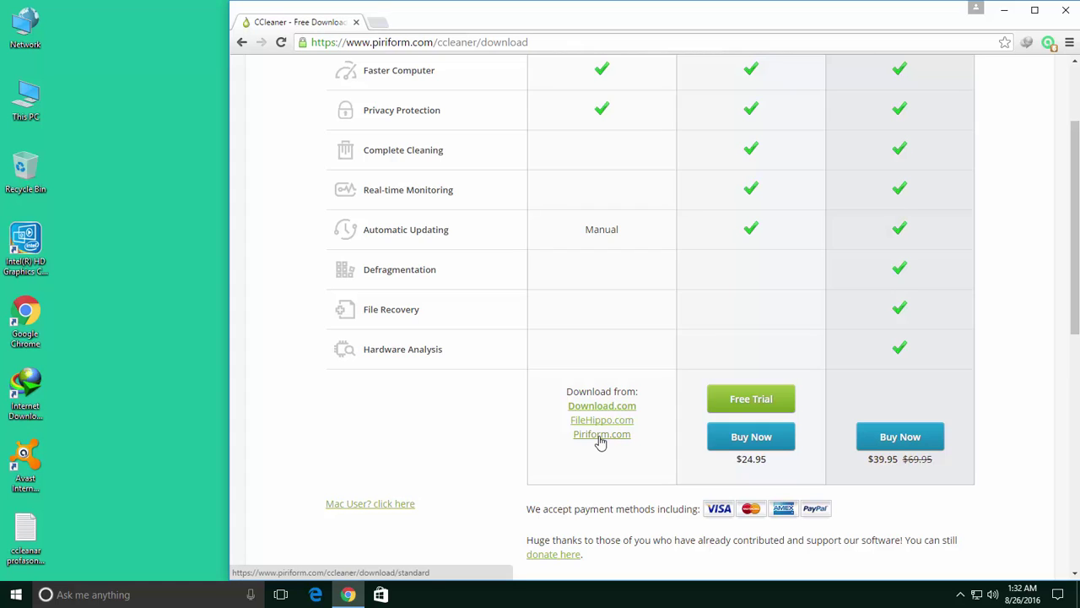
# Open the Piriform.com download link for CCleaner Free in a new tab and switch to that tab.
pyautogui.rightClick(601, 442)
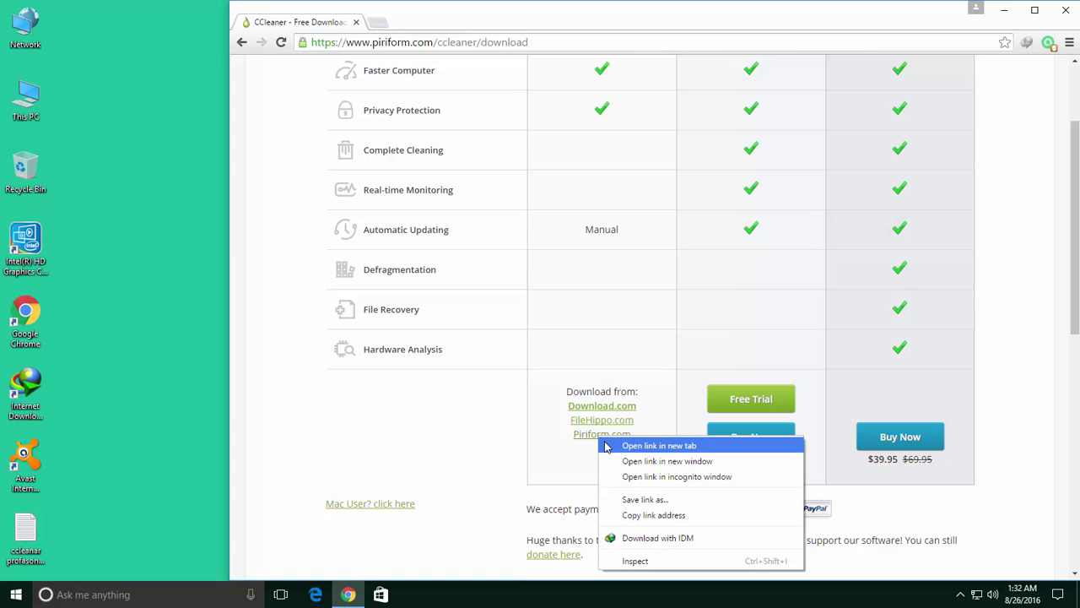
pyautogui.click(607, 444)
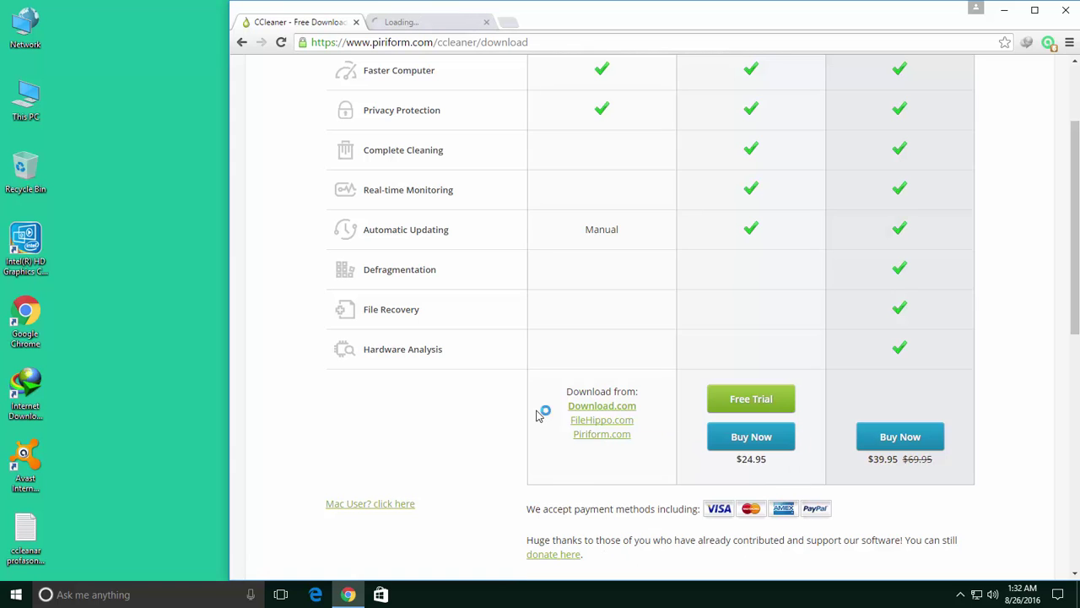
pyautogui.click(419, 22)
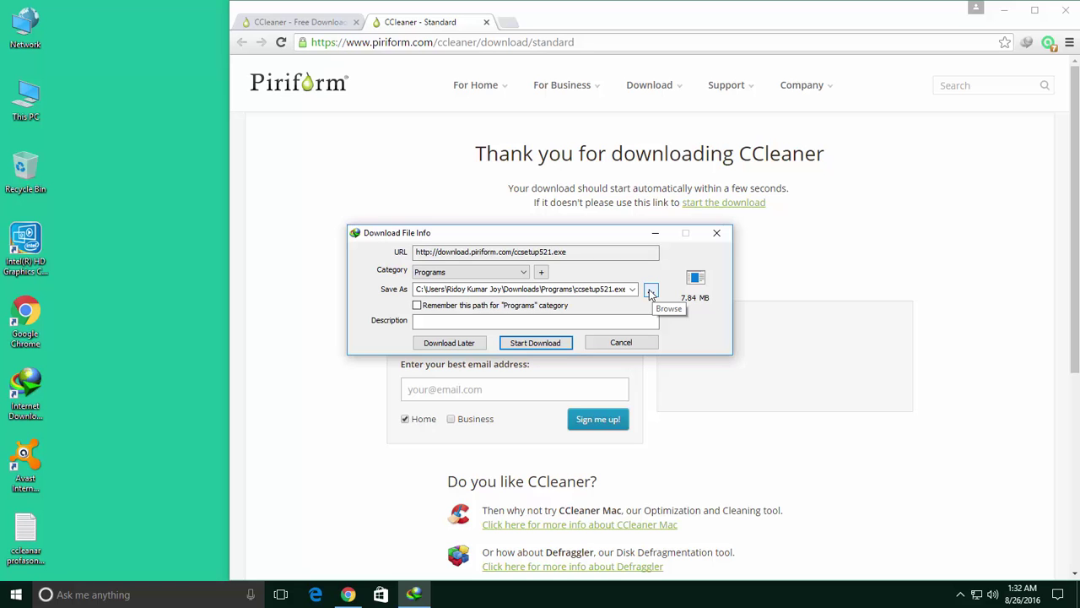
# Download ccsetup521.exe to the Desktop folder and close the completed download's dialog.
pyautogui.click(651, 292)
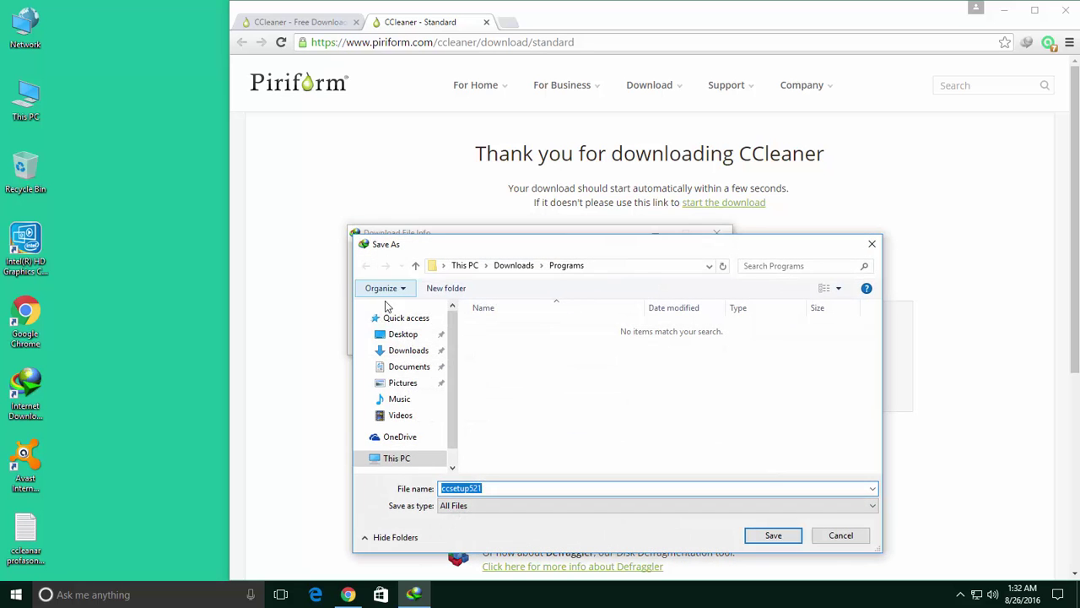
pyautogui.click(397, 334)
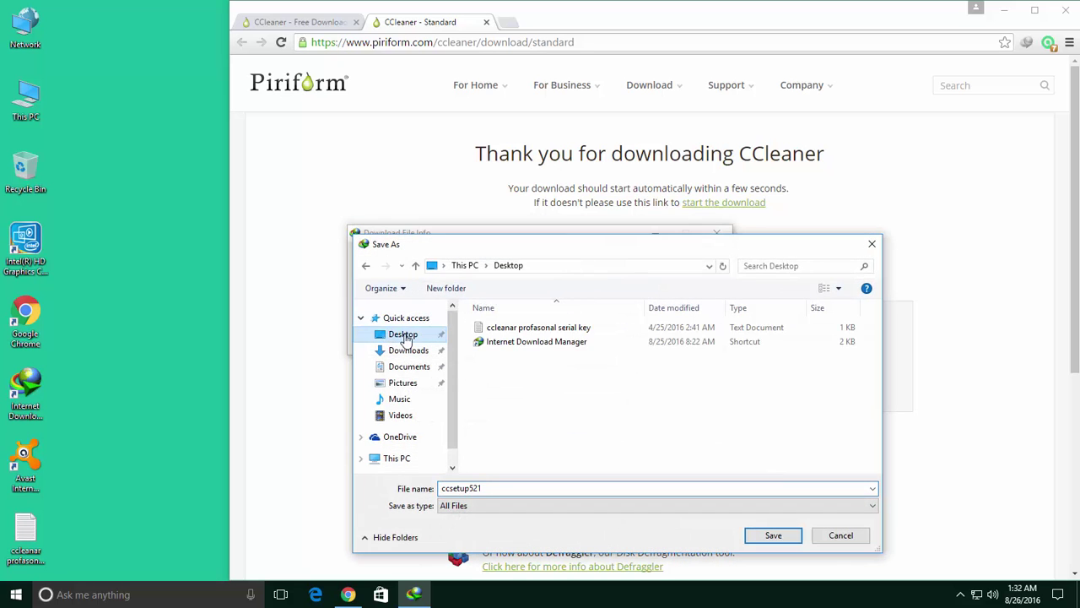
pyautogui.click(753, 534)
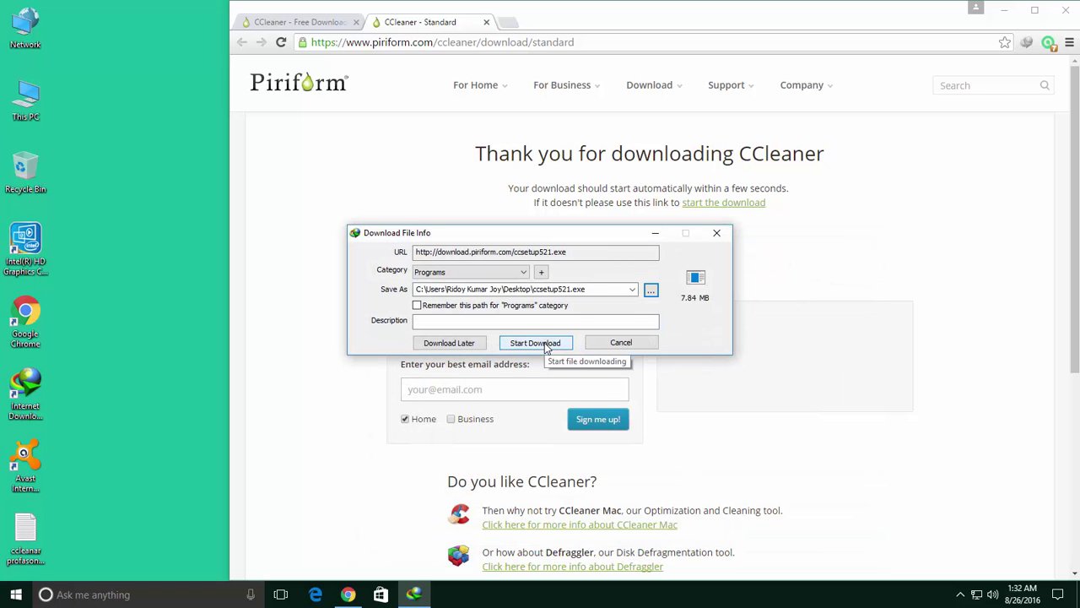
pyautogui.click(545, 343)
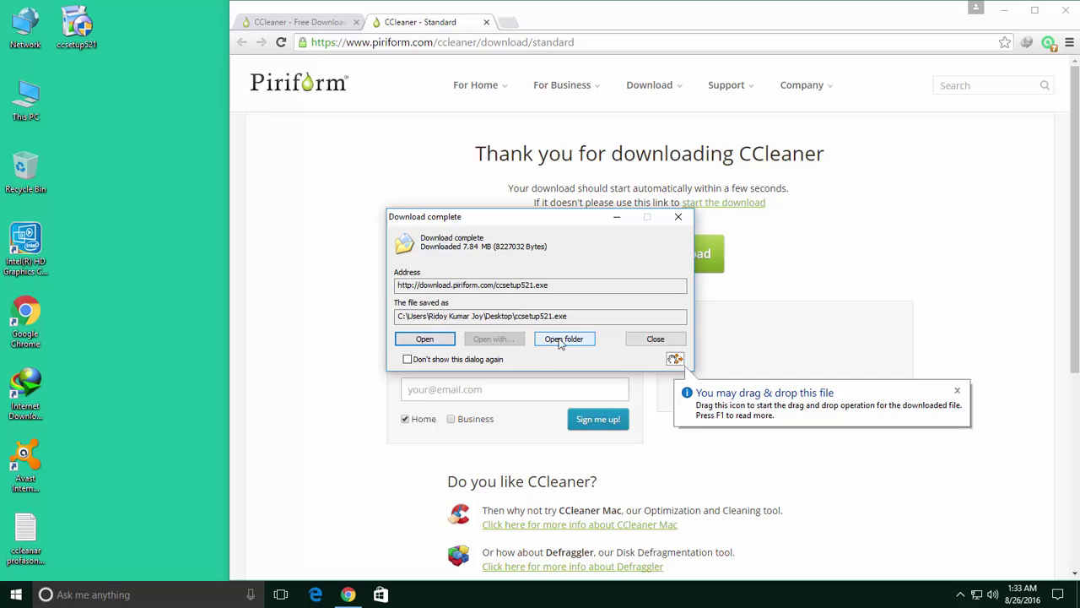
pyautogui.click(653, 341)
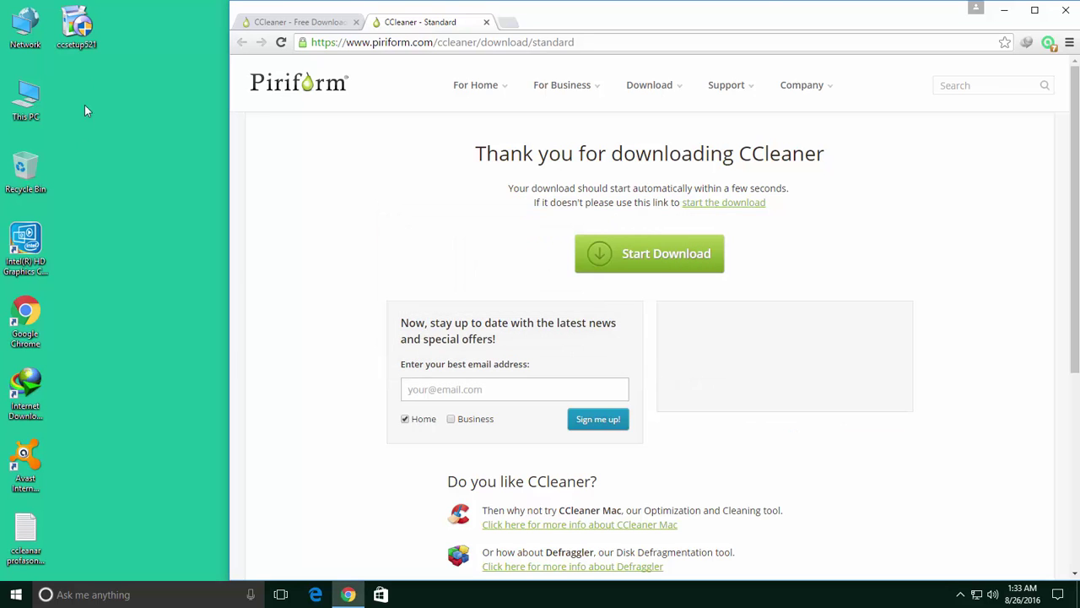
pyautogui.click(76, 27)
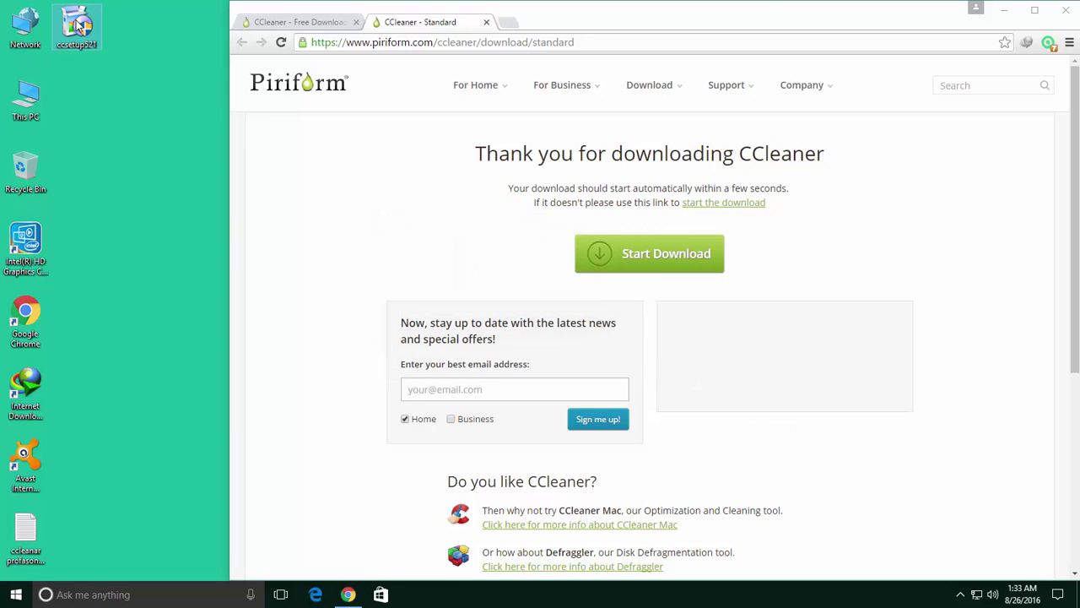
pyautogui.rightClick(92, 74)
pyautogui.click(99, 96)
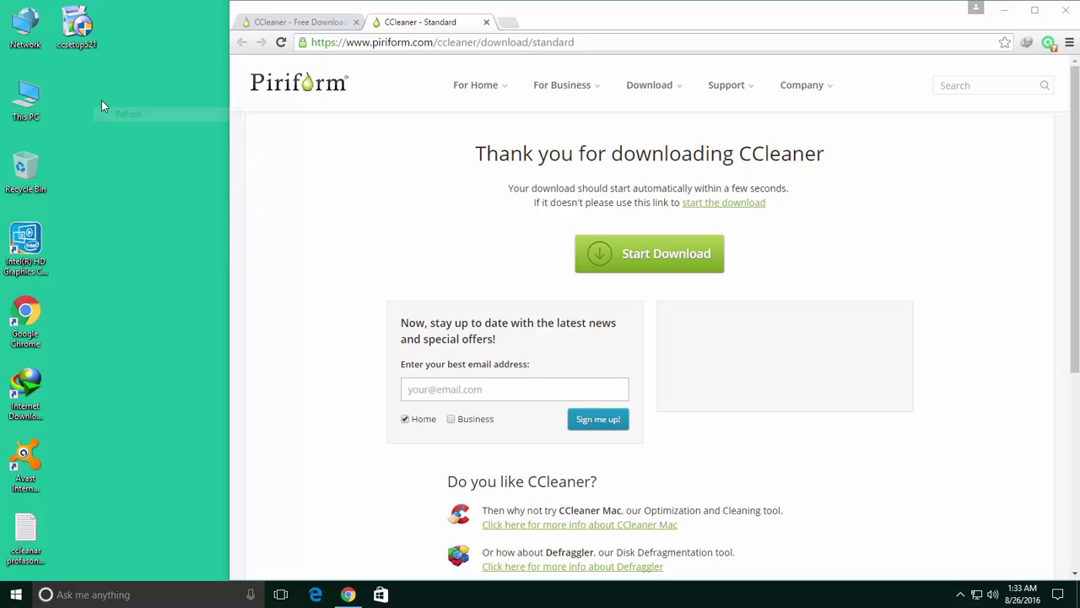
pyautogui.rightClick(93, 87)
pyautogui.click(119, 128)
pyautogui.rightClick(101, 101)
pyautogui.click(122, 142)
pyautogui.rightClick(89, 88)
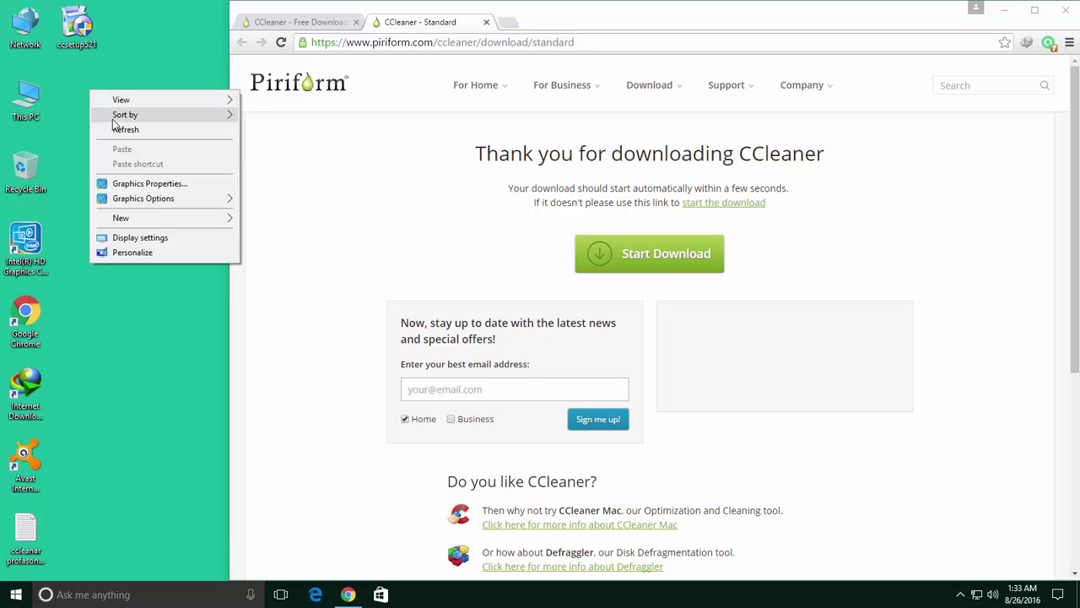
pyautogui.click(117, 128)
pyautogui.rightClick(99, 99)
pyautogui.click(121, 140)
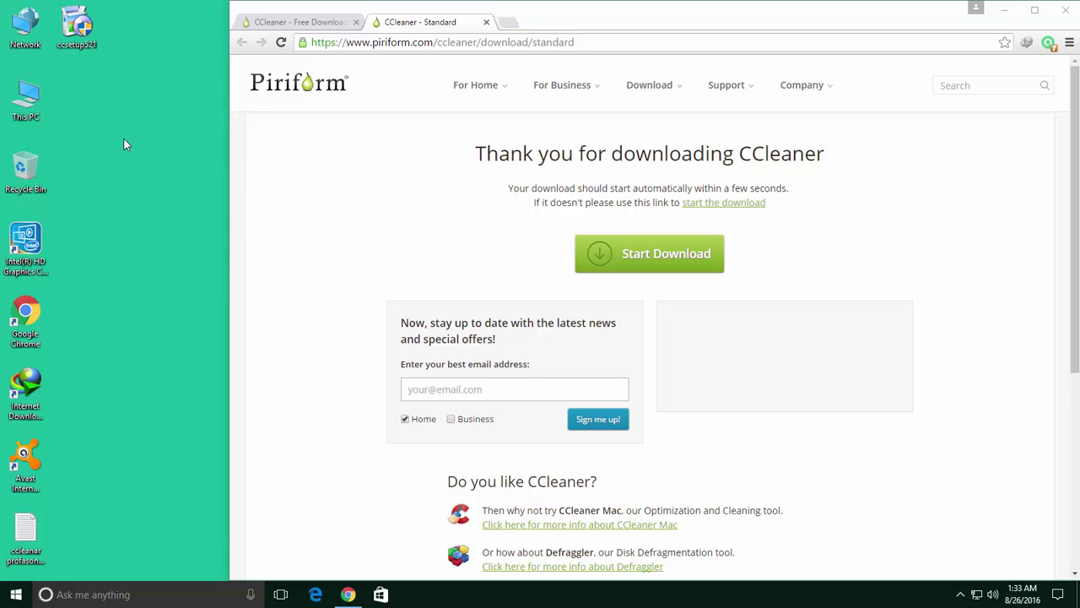
# Close the browser window and refresh the desktop.
pyautogui.click(1065, 10)
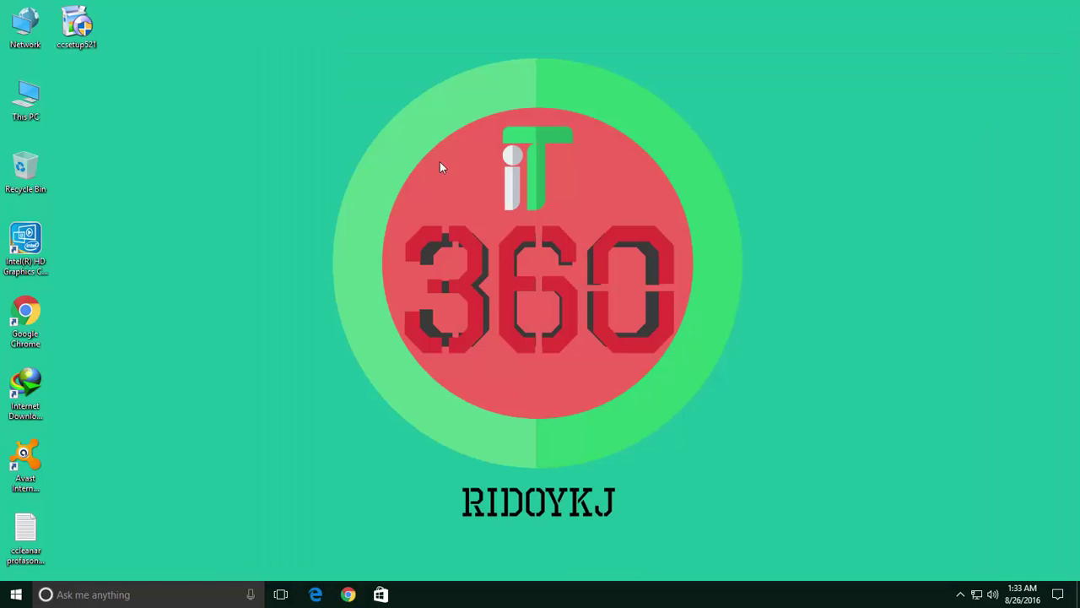
pyautogui.rightClick(353, 138)
pyautogui.click(380, 177)
pyautogui.rightClick(435, 218)
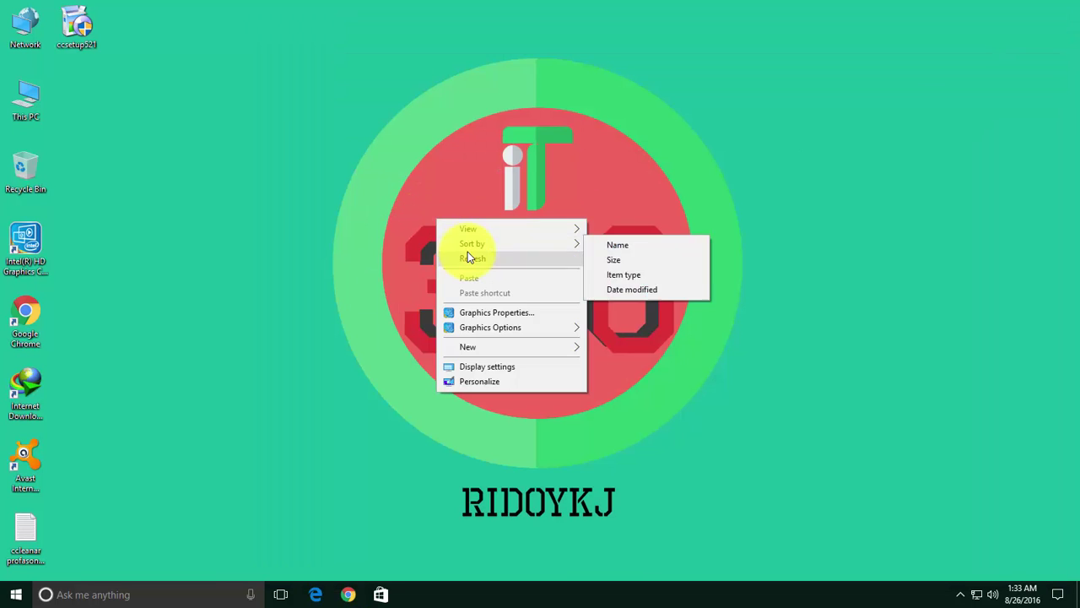
pyautogui.rightClick(469, 252)
pyautogui.click(531, 293)
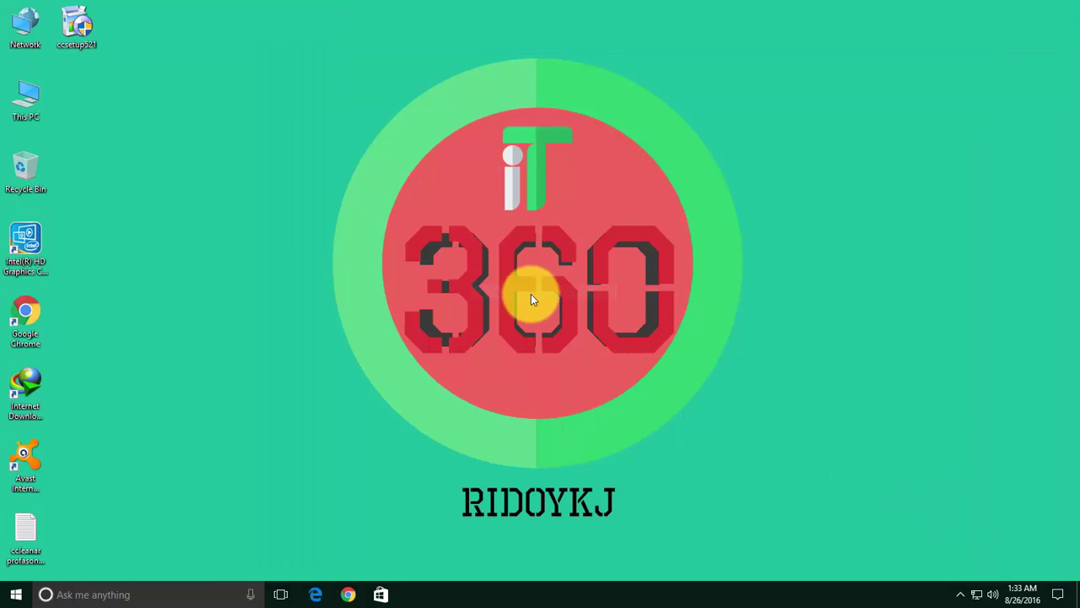
# Disable the Ethernet adapter in the network connections and close both network windows.
pyautogui.rightClick(976, 595)
pyautogui.click(978, 590)
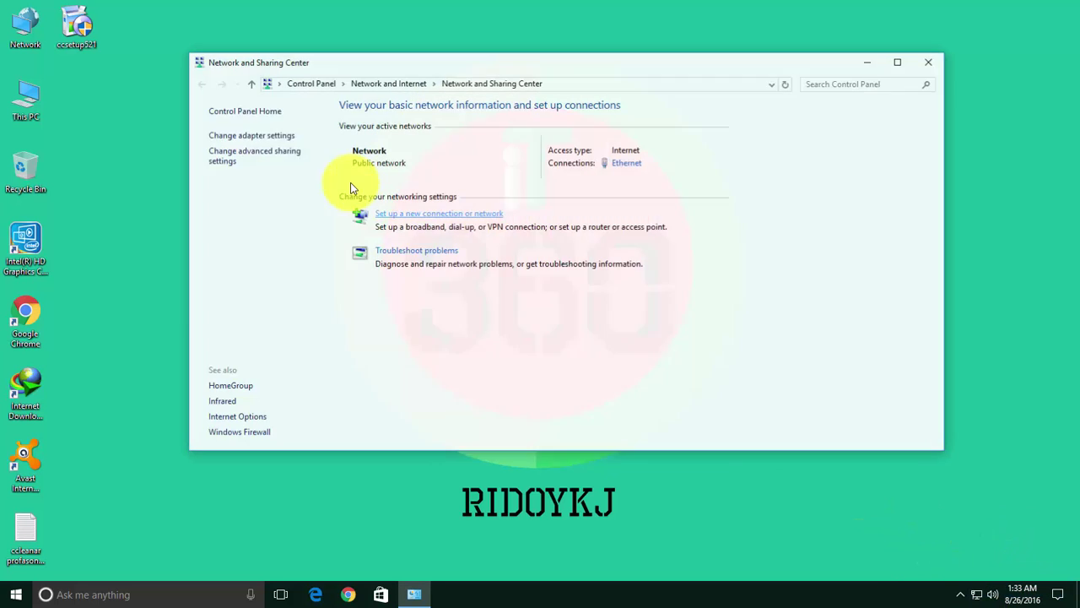
pyautogui.click(264, 137)
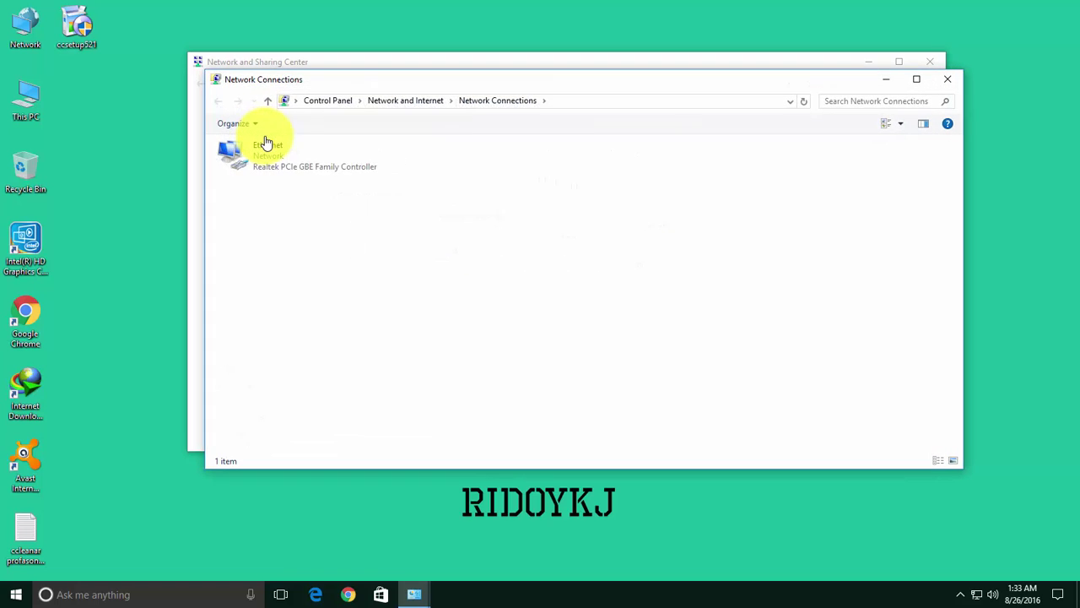
pyautogui.click(260, 154)
pyautogui.rightClick(262, 155)
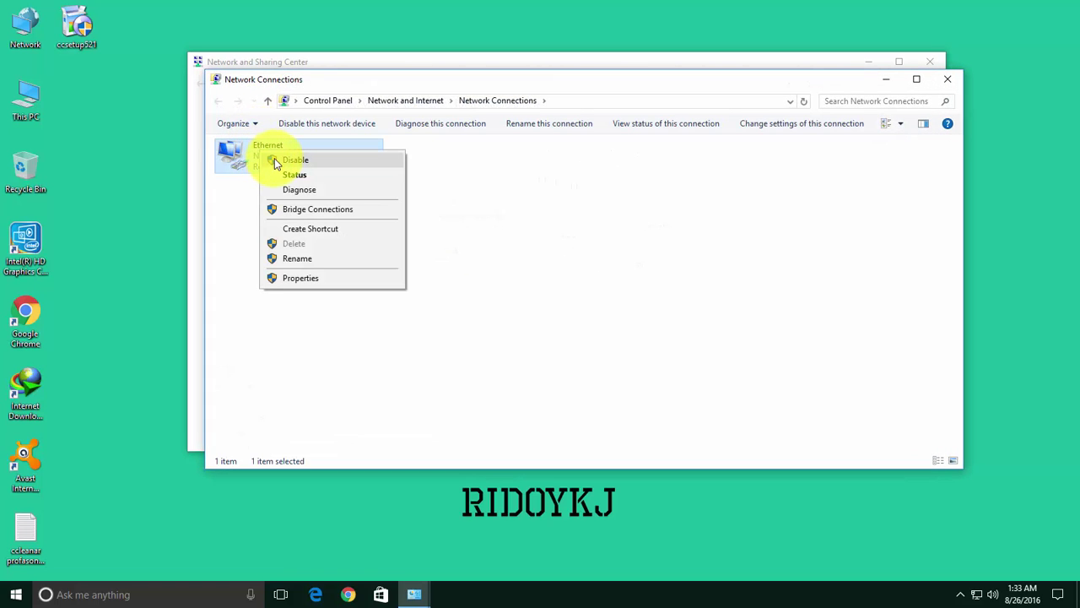
pyautogui.click(275, 161)
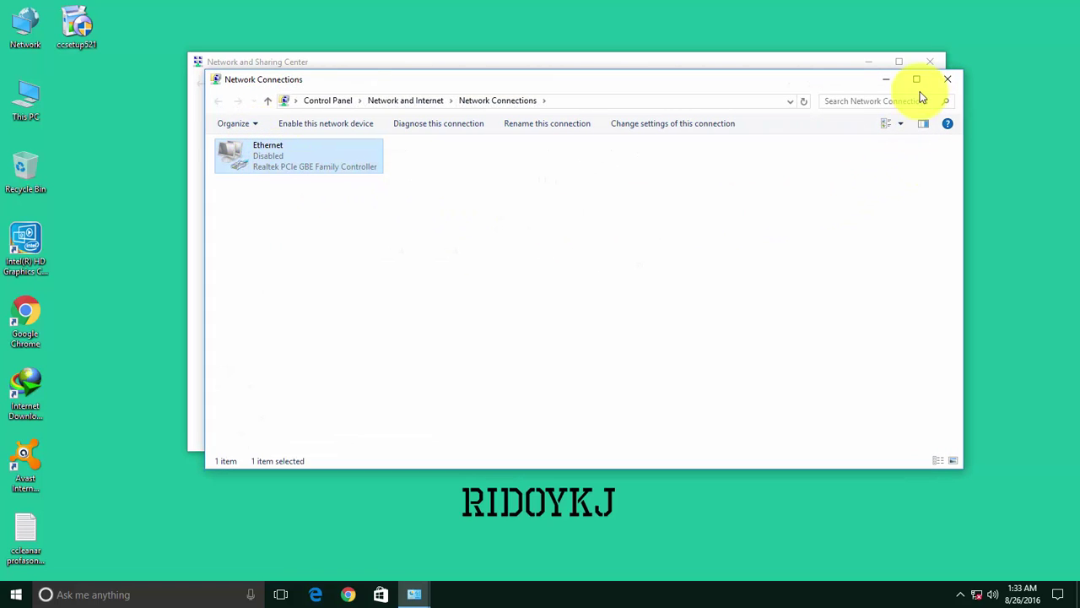
pyautogui.click(944, 81)
pyautogui.click(930, 61)
pyautogui.rightClick(350, 105)
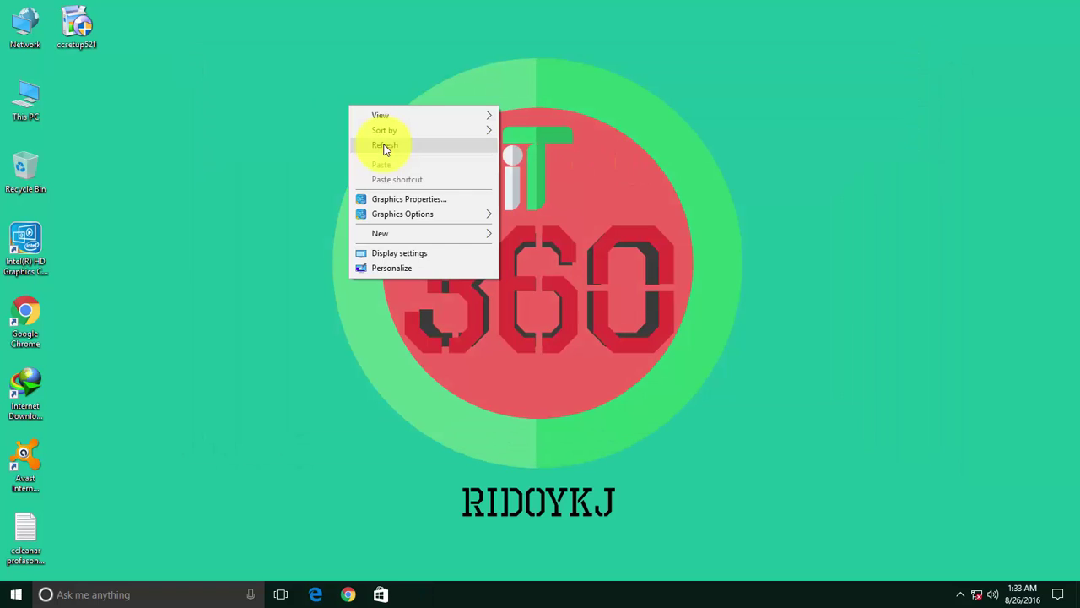
pyautogui.click(392, 140)
pyautogui.rightClick(245, 119)
pyautogui.click(272, 149)
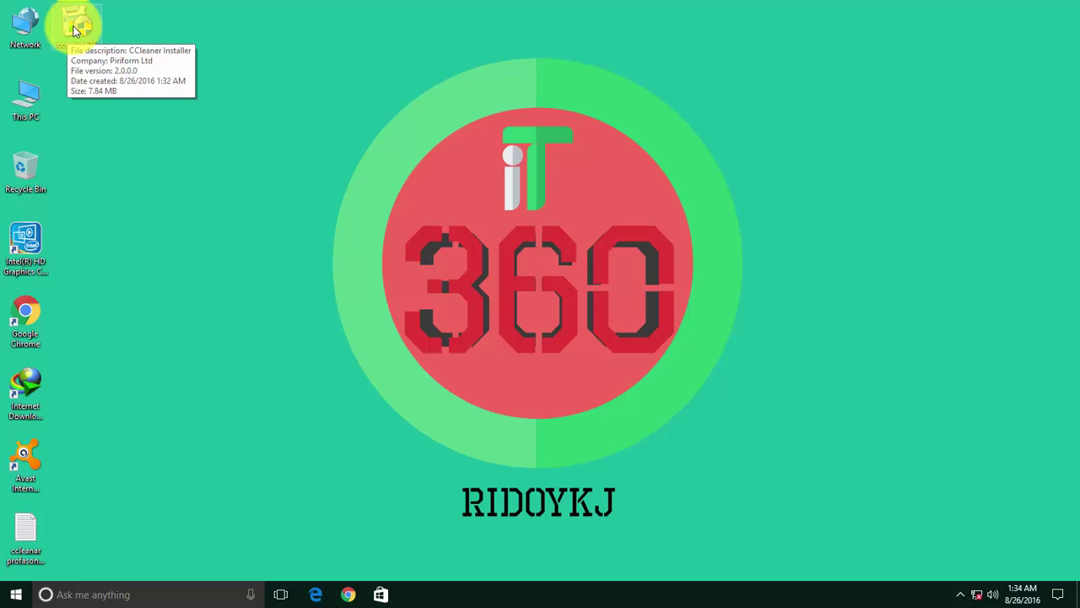
# Run the ccsetup521 installer from the desktop and install CCleaner v5.21 with the default English setup.
pyautogui.click(74, 31)
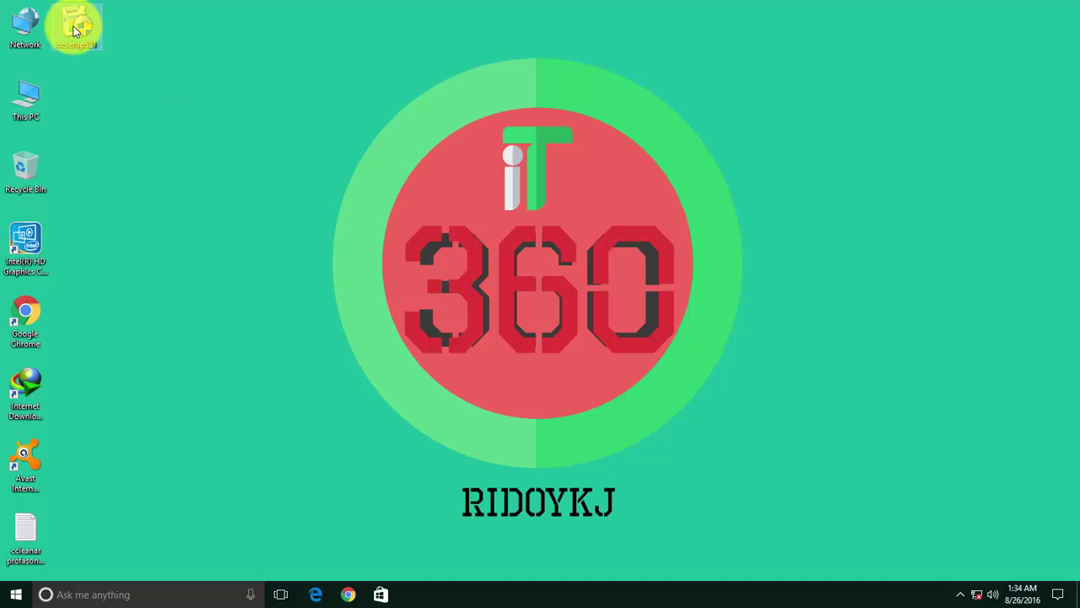
pyautogui.doubleClick(74, 31)
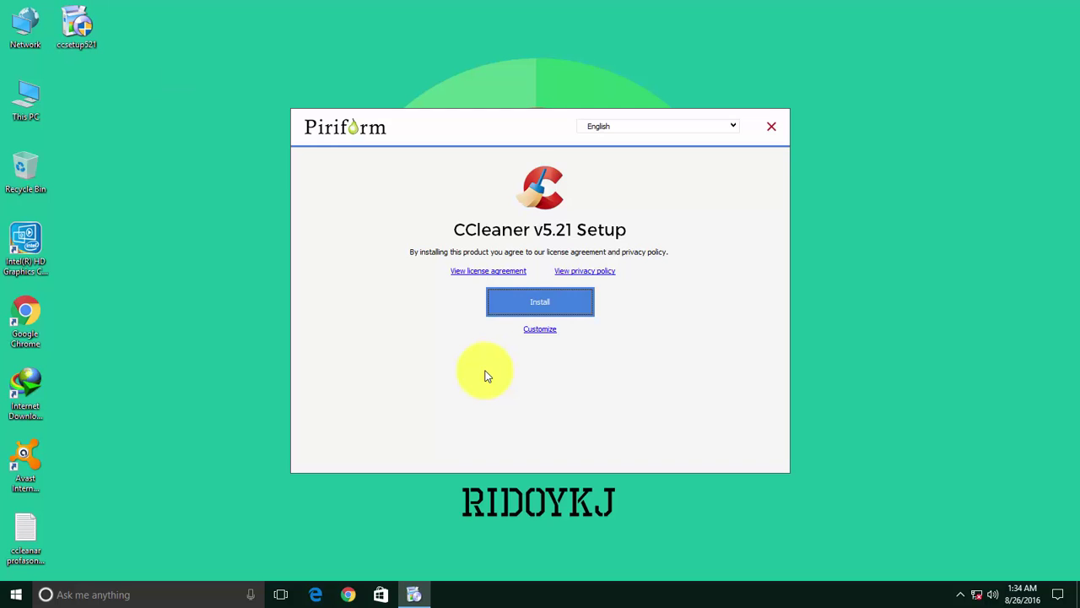
pyautogui.click(533, 299)
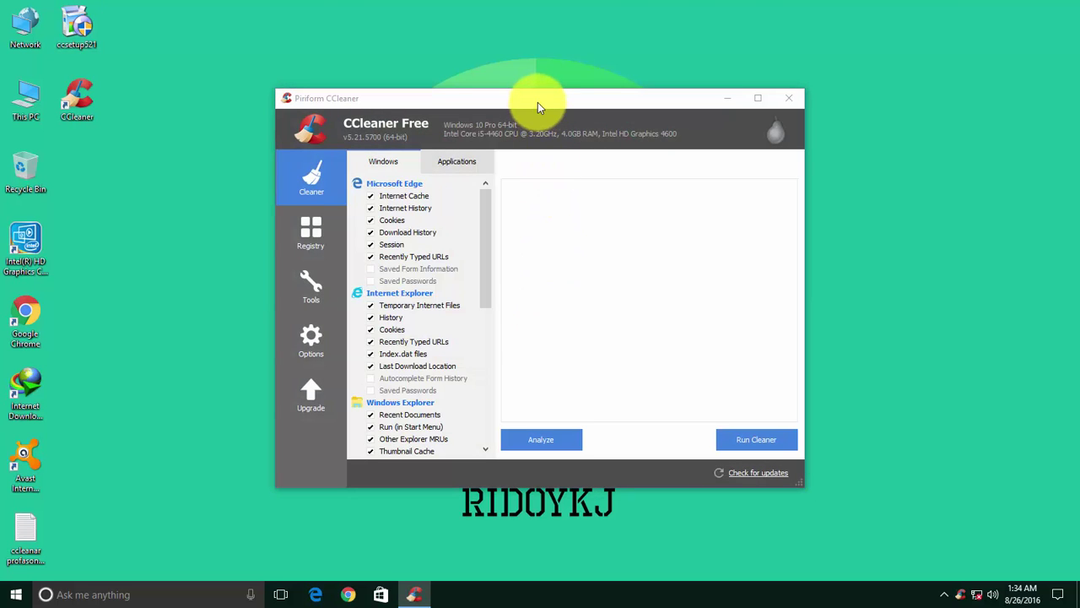
# Move the CCleaner window higher and open the Pro upgrade registration form from the About options.
pyautogui.moveTo(538, 103); pyautogui.dragTo(517, 64)
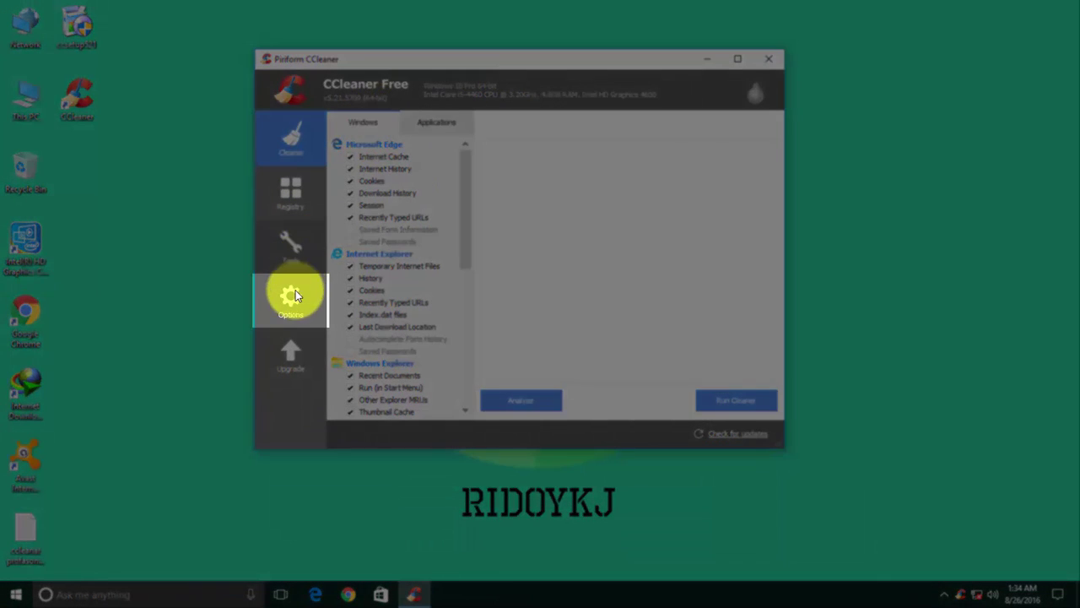
pyautogui.click(295, 295)
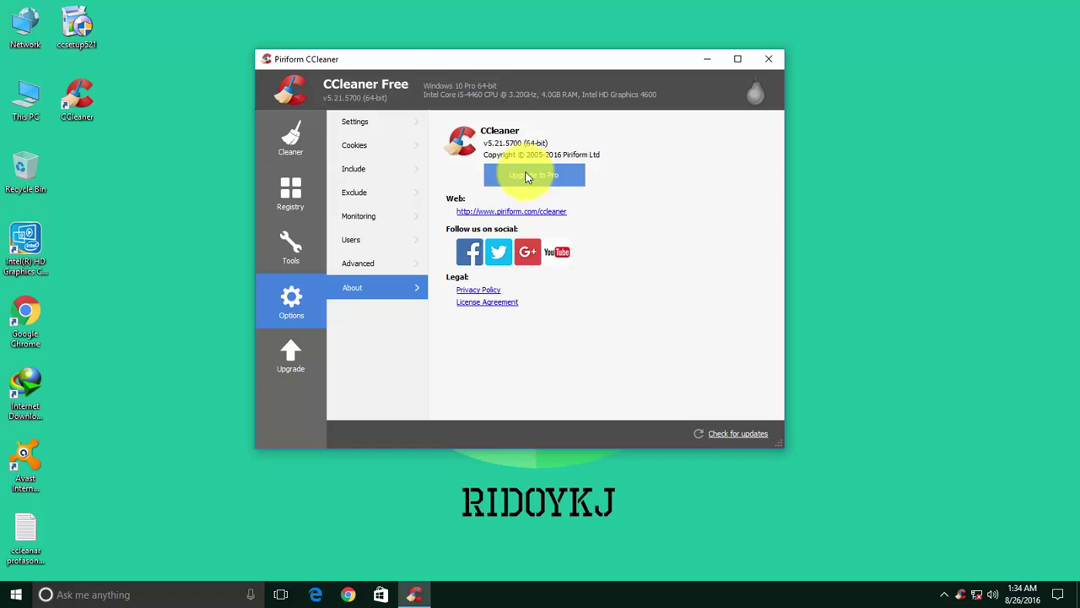
pyautogui.click(525, 176)
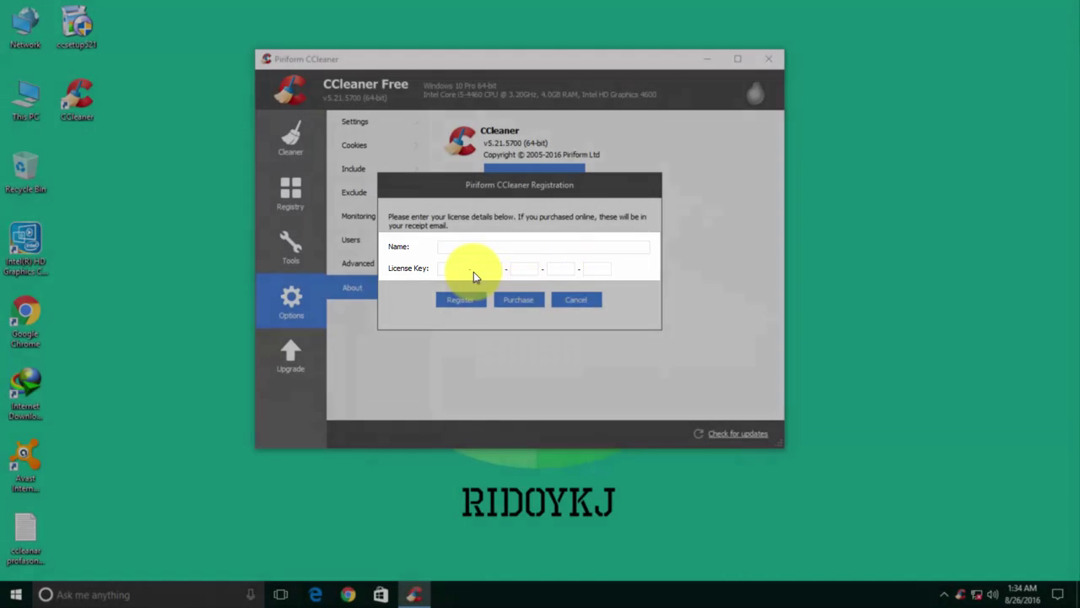
# Open the "ccleanar profasonal serial key" text file from the desktop.
pyautogui.rightClick(136, 173)
pyautogui.rightClick(181, 238)
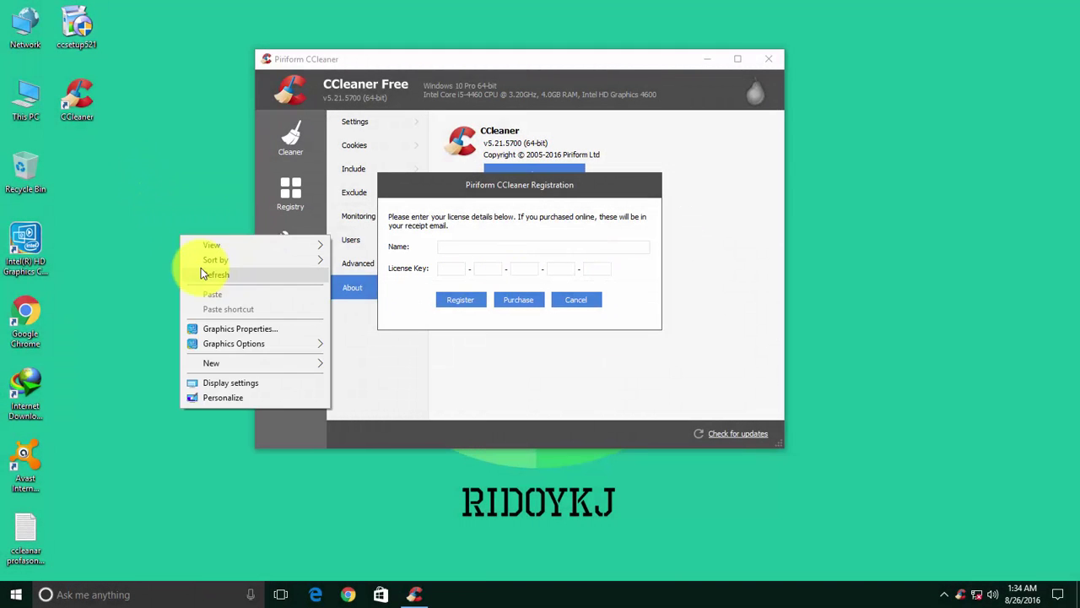
pyautogui.click(216, 311)
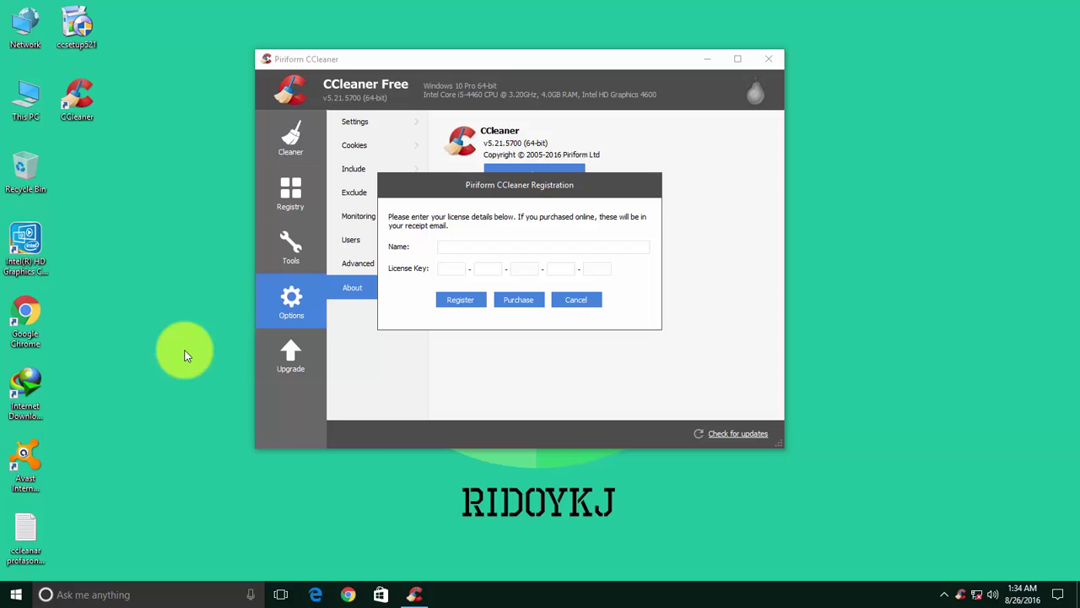
pyautogui.doubleClick(39, 535)
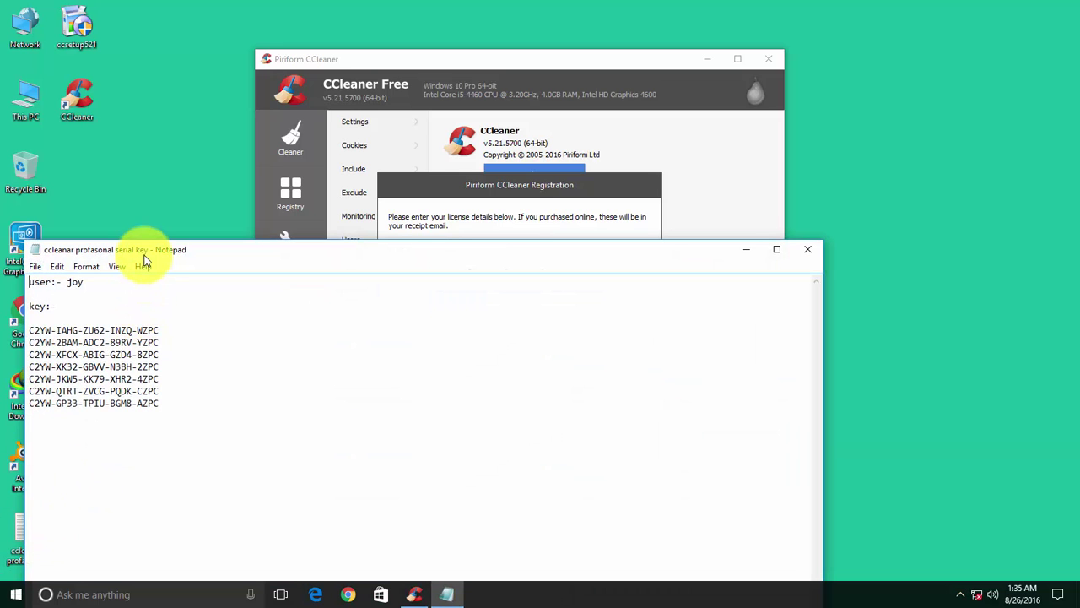
# Move the Notepad window below the registration fields and copy the user name from the text file into the Name field.
pyautogui.moveTo(143, 256); pyautogui.dragTo(330, 196)
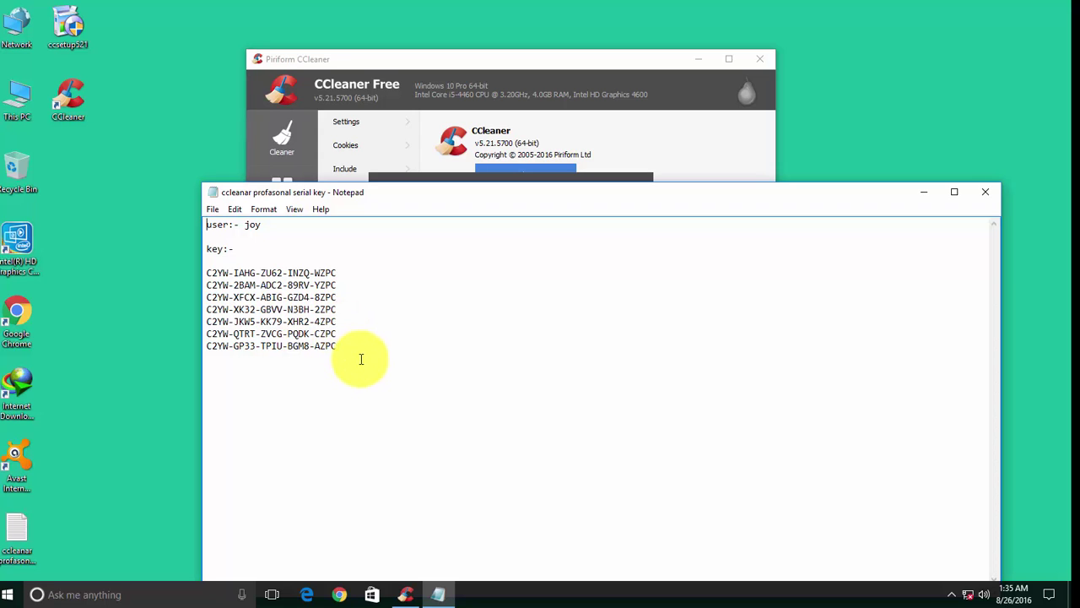
pyautogui.moveTo(395, 194); pyautogui.dragTo(254, 335)
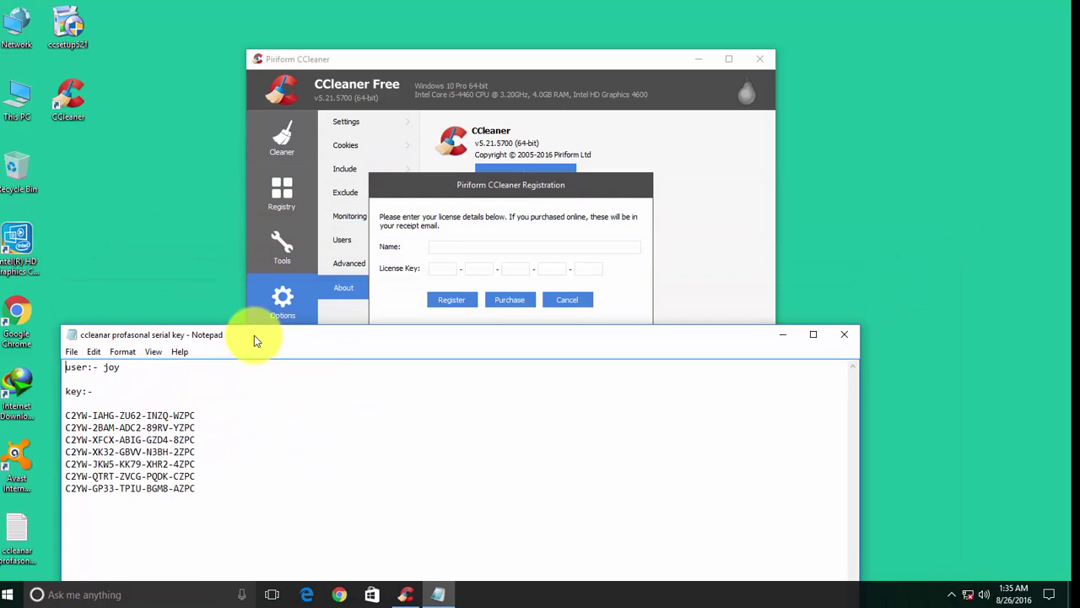
pyautogui.doubleClick(111, 367)
pyautogui.rightClick(115, 368)
pyautogui.click(147, 411)
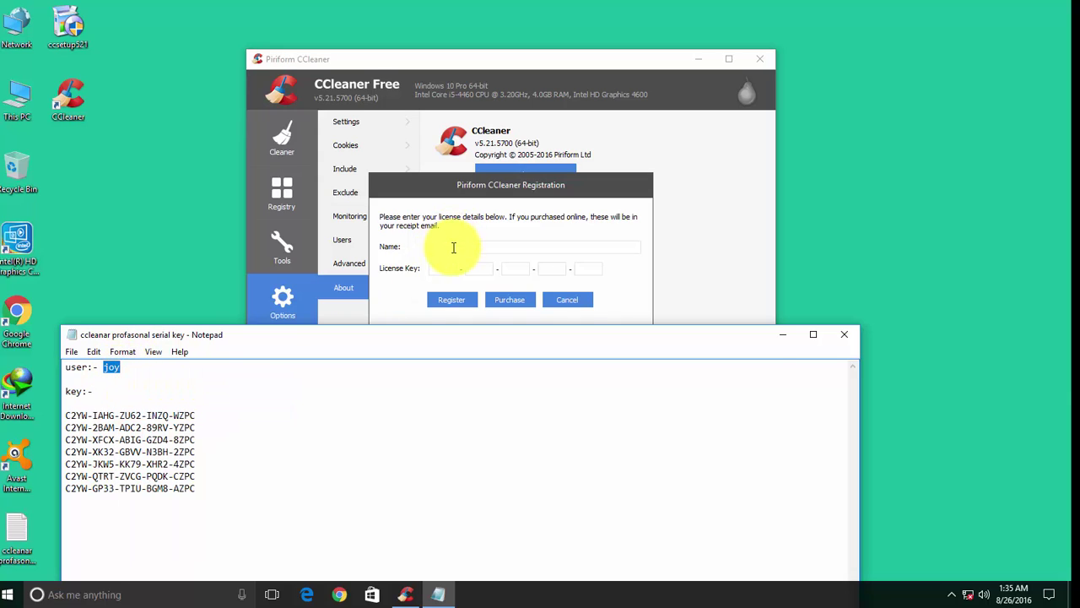
pyautogui.rightClick(452, 248)
pyautogui.click(486, 306)
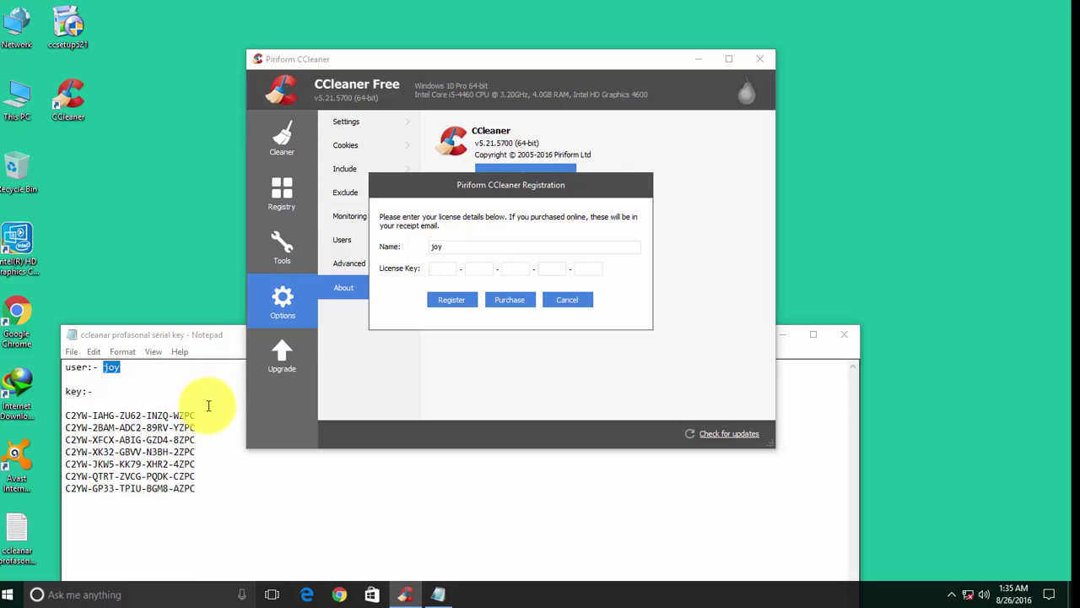
# Copy the second license key in the text file into the License Key fields and register CCleaner.
pyautogui.moveTo(209, 427); pyautogui.dragTo(66, 430)
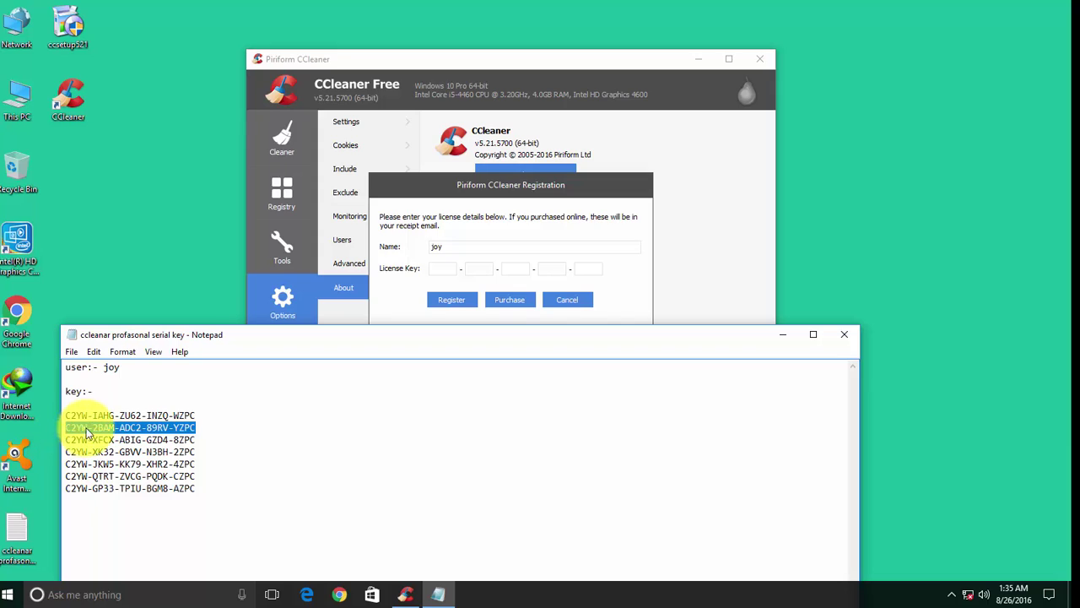
pyautogui.rightClick(87, 427)
pyautogui.click(144, 284)
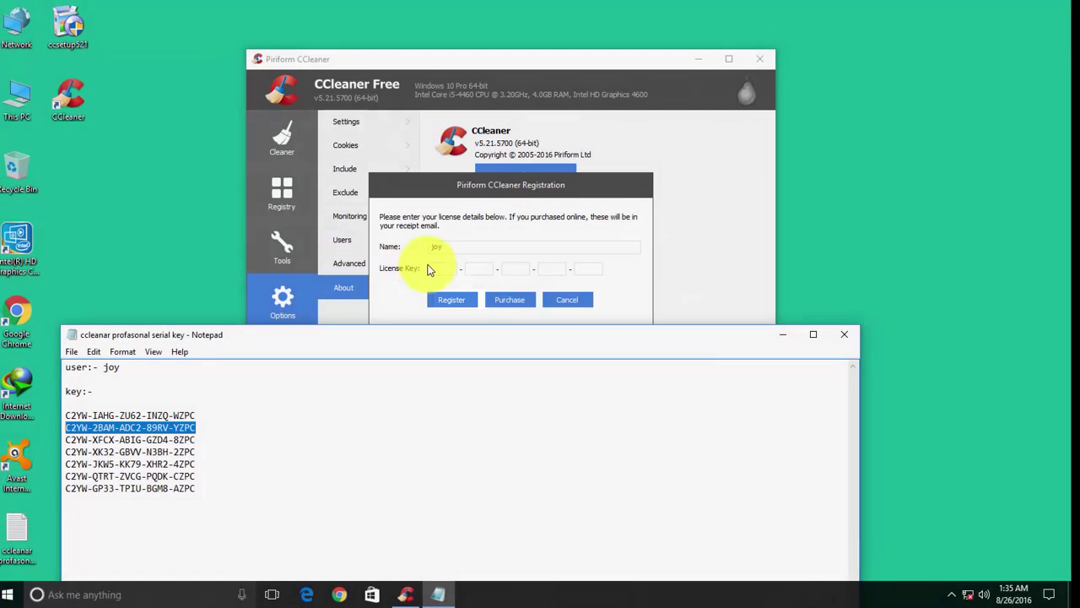
pyautogui.click(441, 268)
pyautogui.rightClick(439, 268)
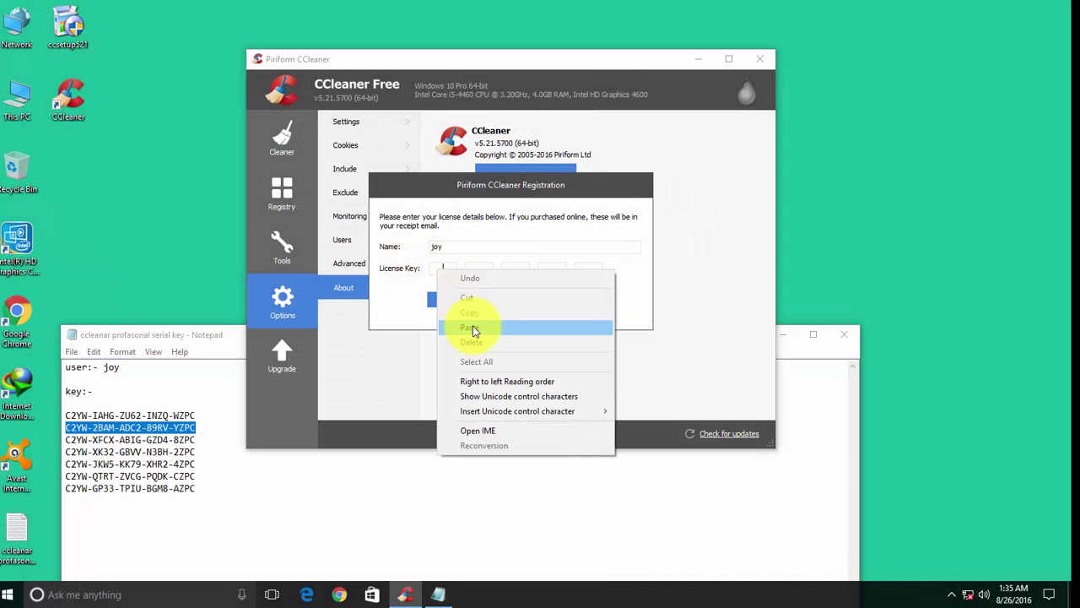
pyautogui.click(470, 327)
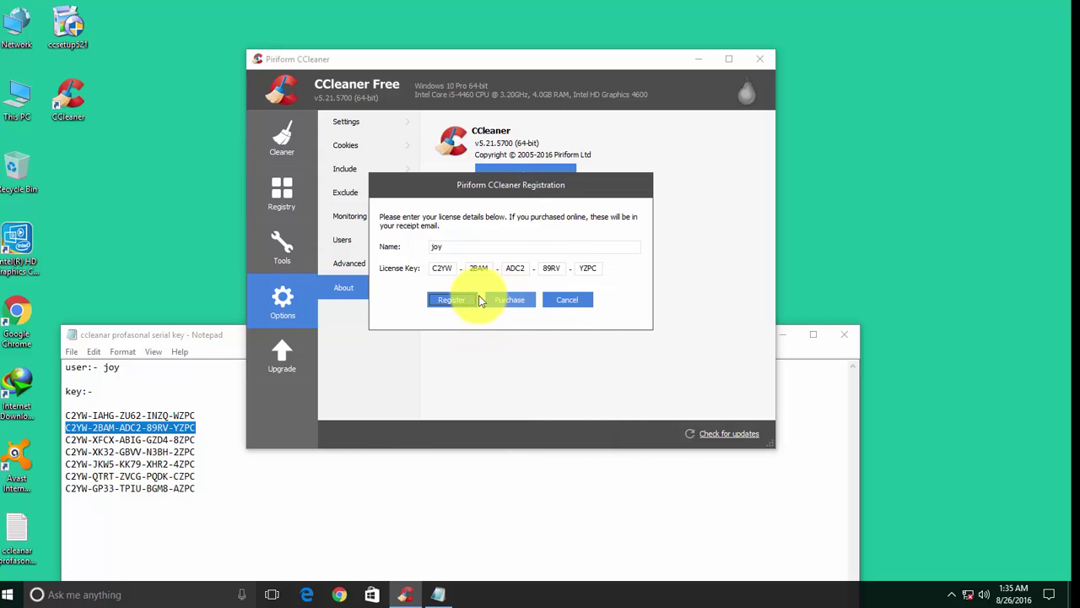
pyautogui.click(450, 301)
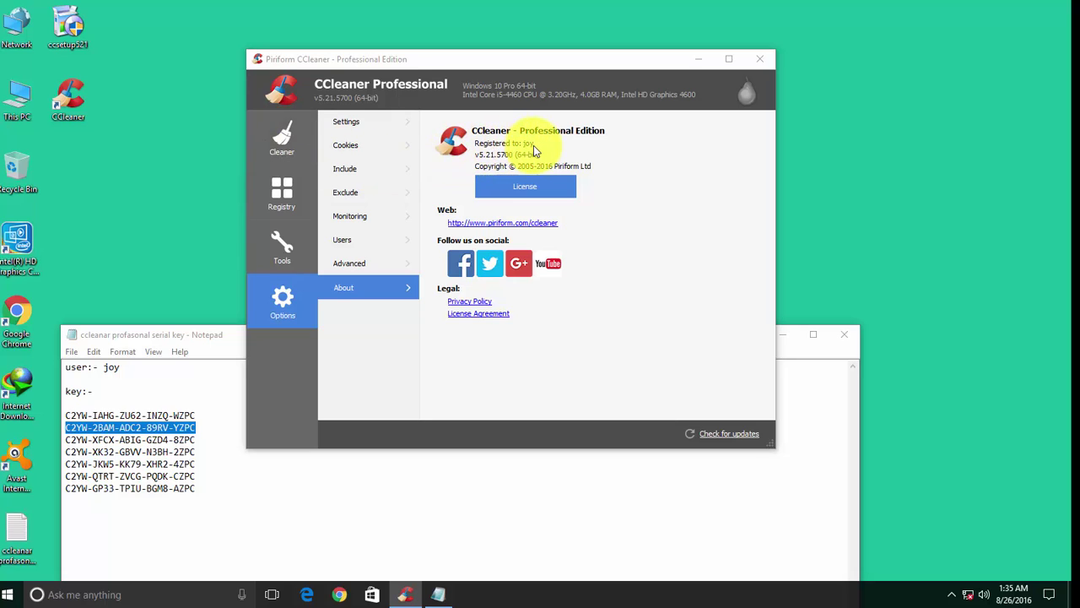
# Compare the registered name with the user name in the text file, and open the Cleaner section.
pyautogui.doubleClick(111, 368)
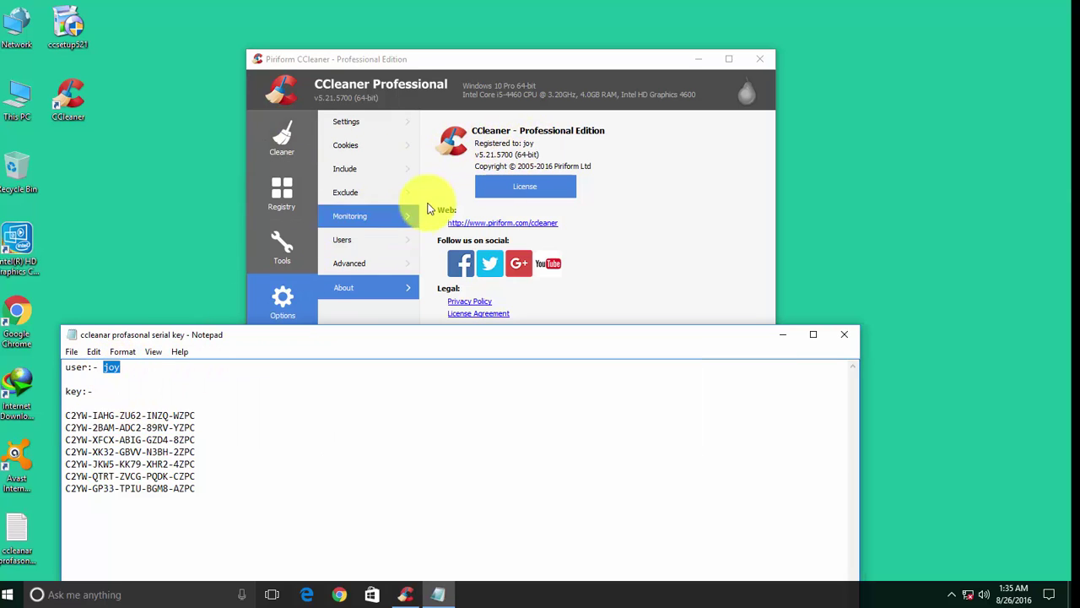
pyautogui.click(440, 172)
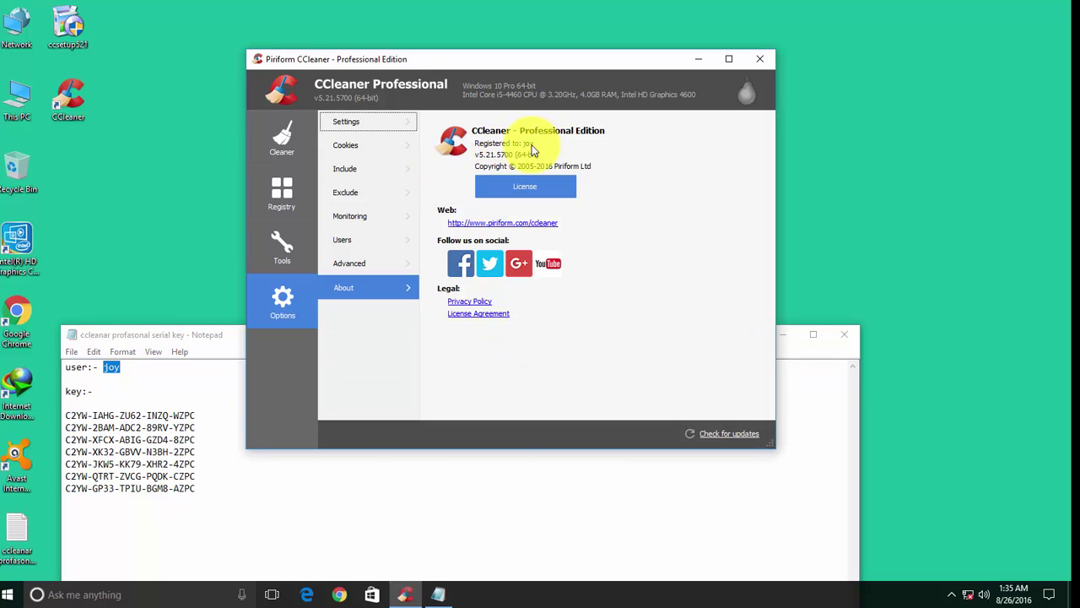
pyautogui.click(282, 142)
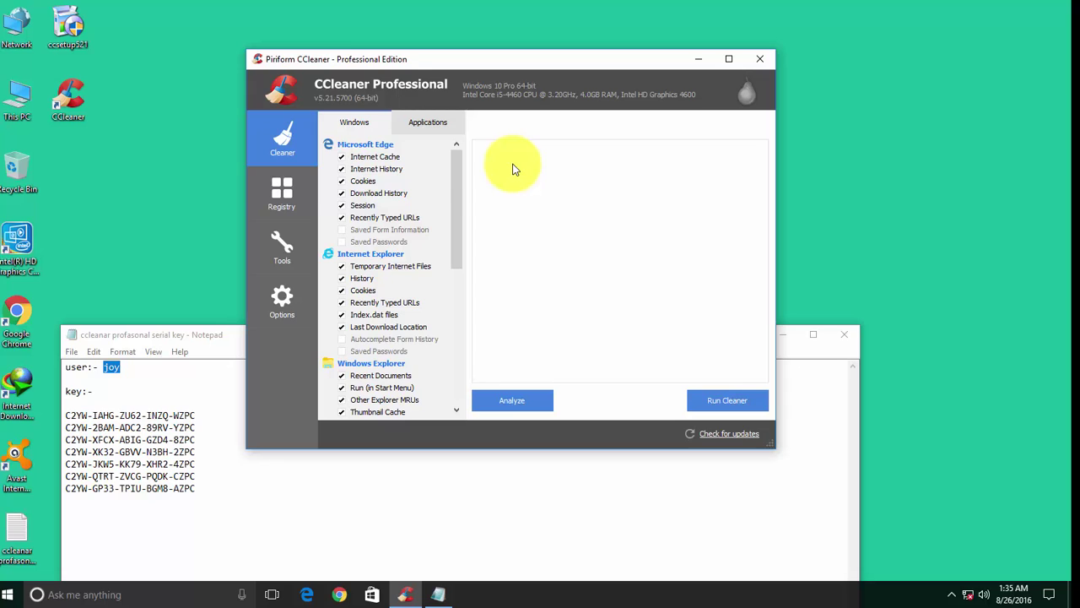